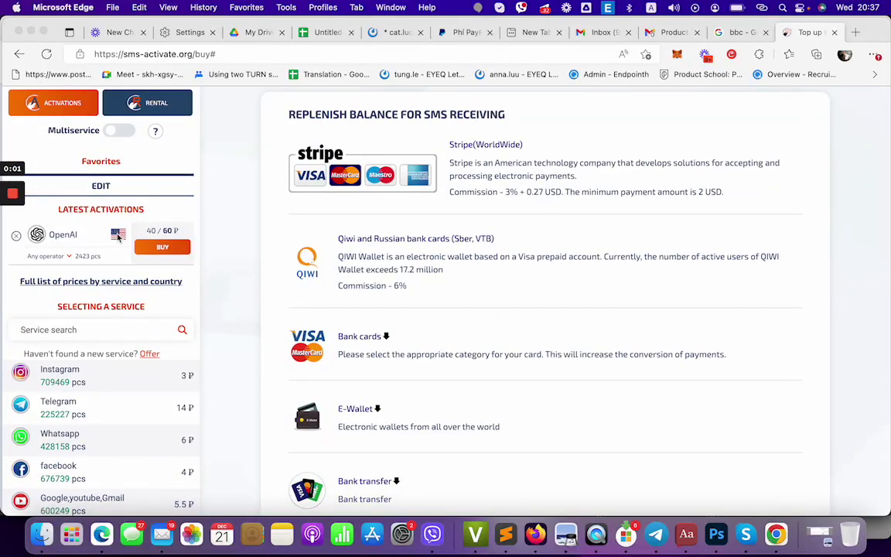
Search 'openai' in SMS-Activate's services, pick OpenAI, and locate the USA row at 60 ₽.
left_click(83, 232)
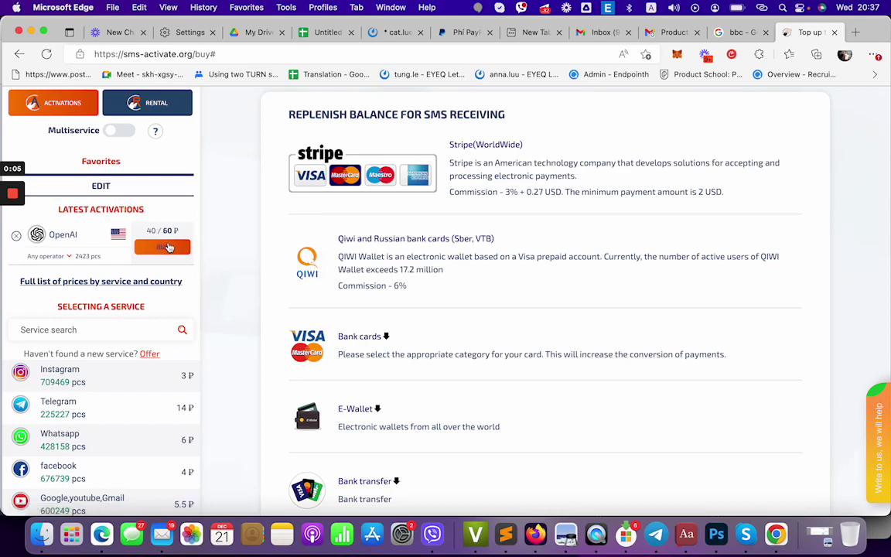
scroll(151, 334, "down", 10)
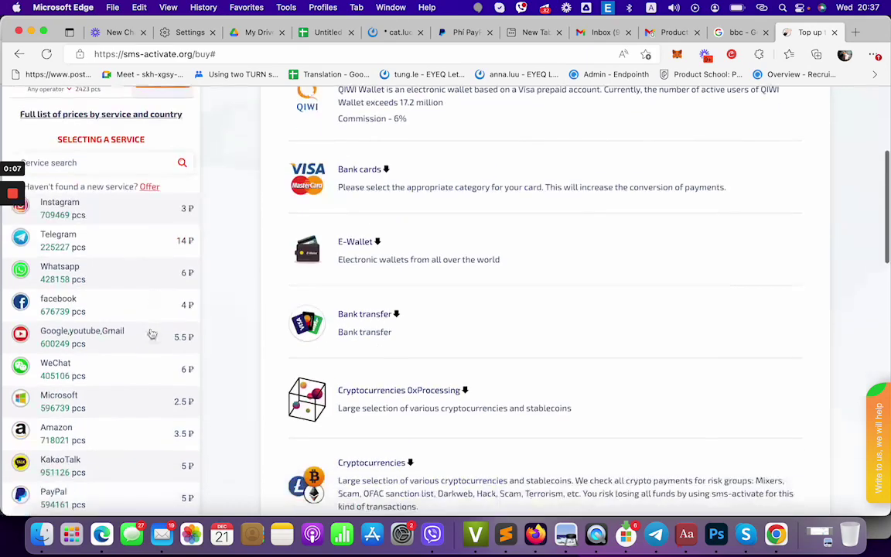
scroll(151, 333, "up", 12)
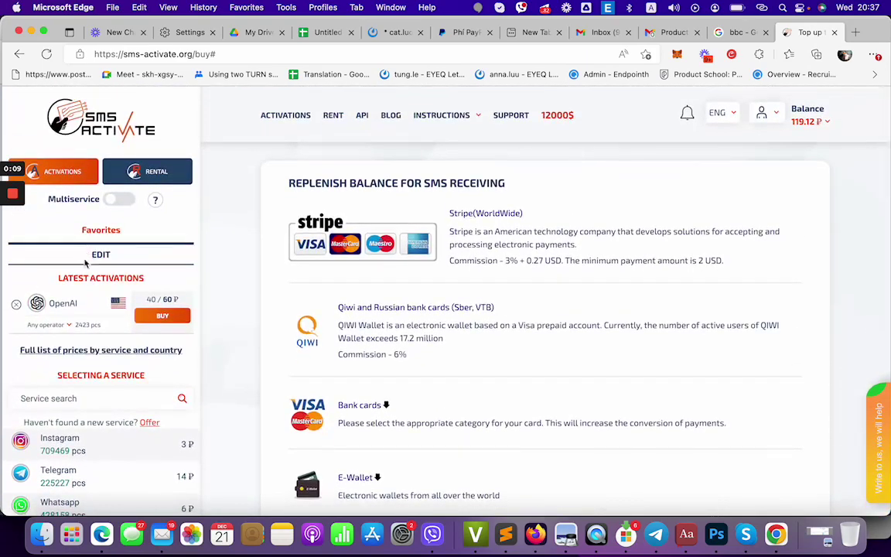
left_click(88, 398)
type("open")
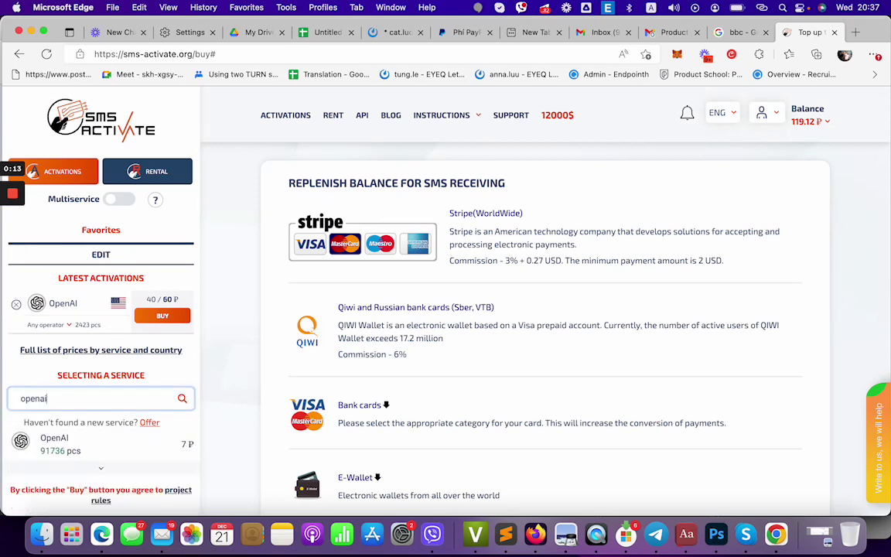
type("ai")
left_click(48, 440)
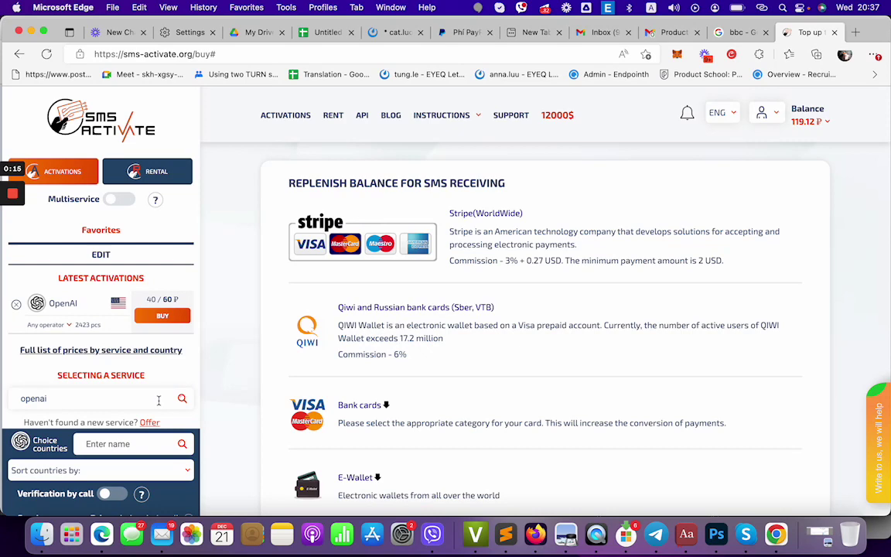
scroll(159, 400, "down", 7)
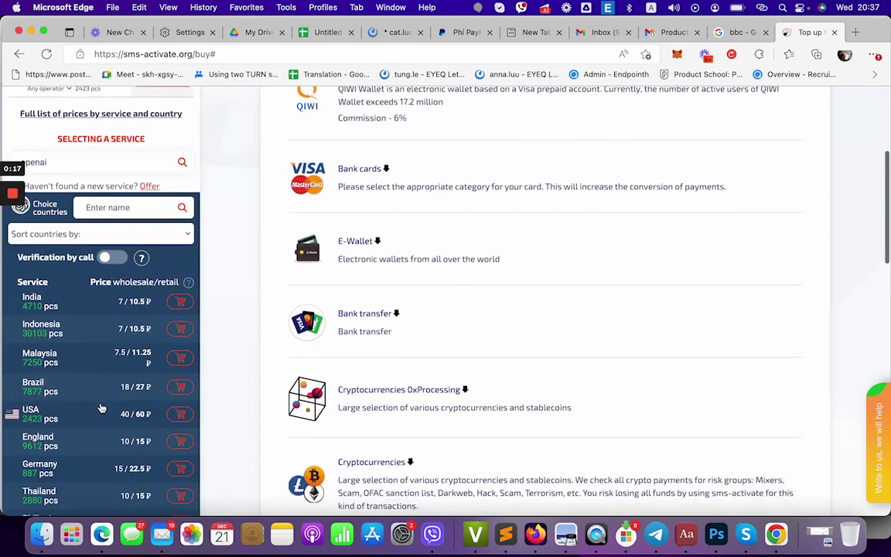
scroll(101, 408, "down", 2)
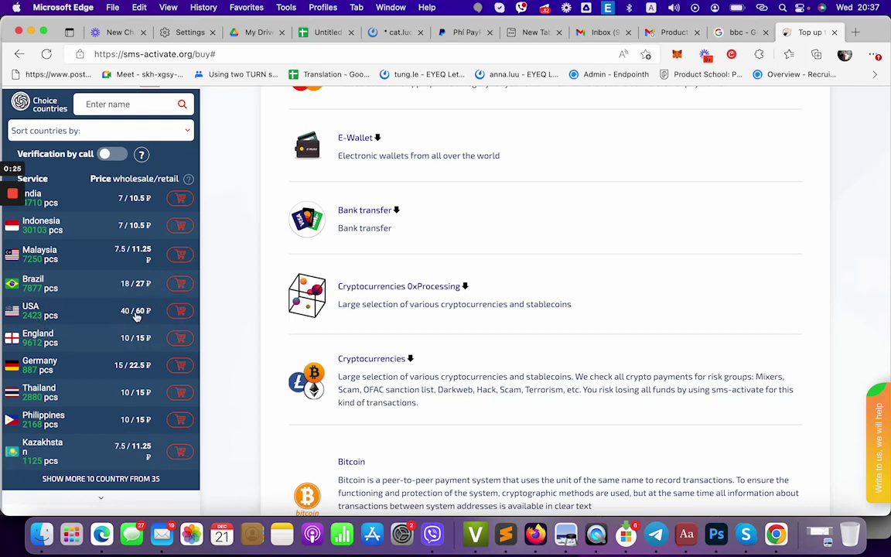
mouse_move(124, 316)
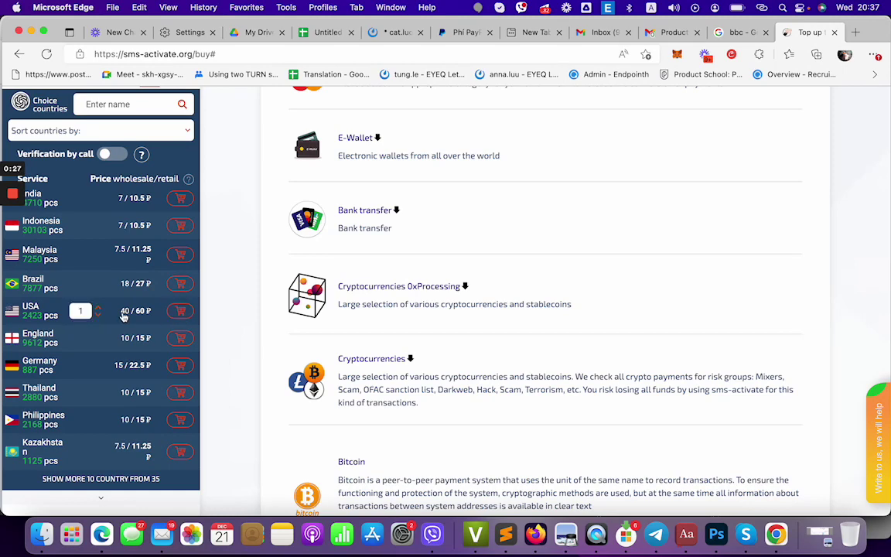
Buy the USA OpenAI number for 60 ₽ and select it in activations to copy.
left_click(179, 312)
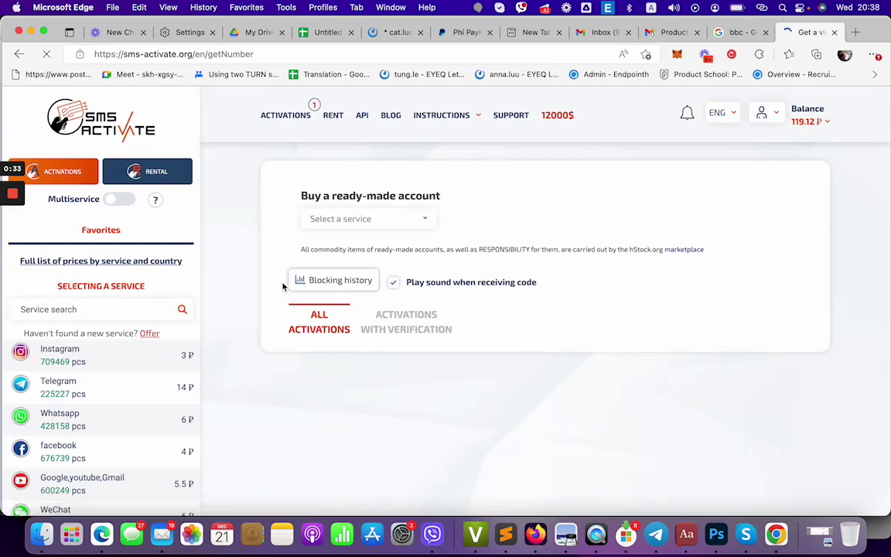
scroll(261, 337, "down", 1)
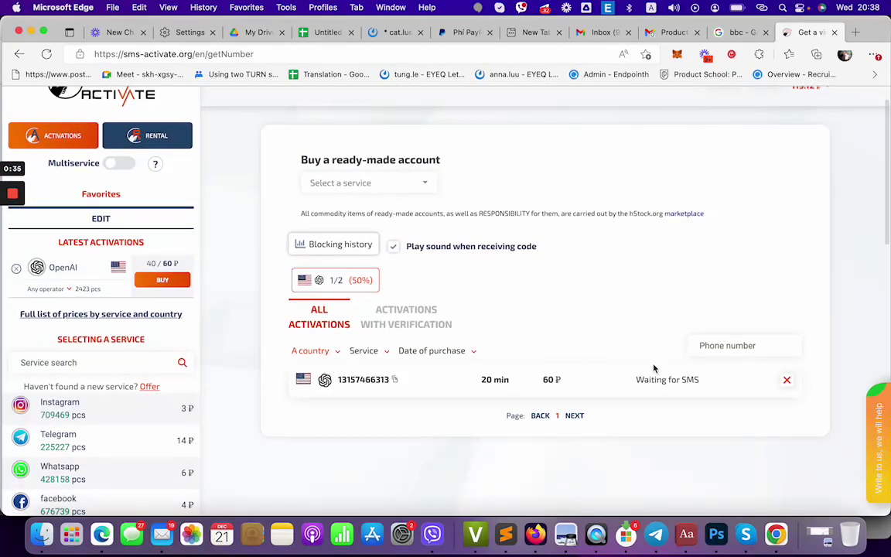
left_click(393, 379)
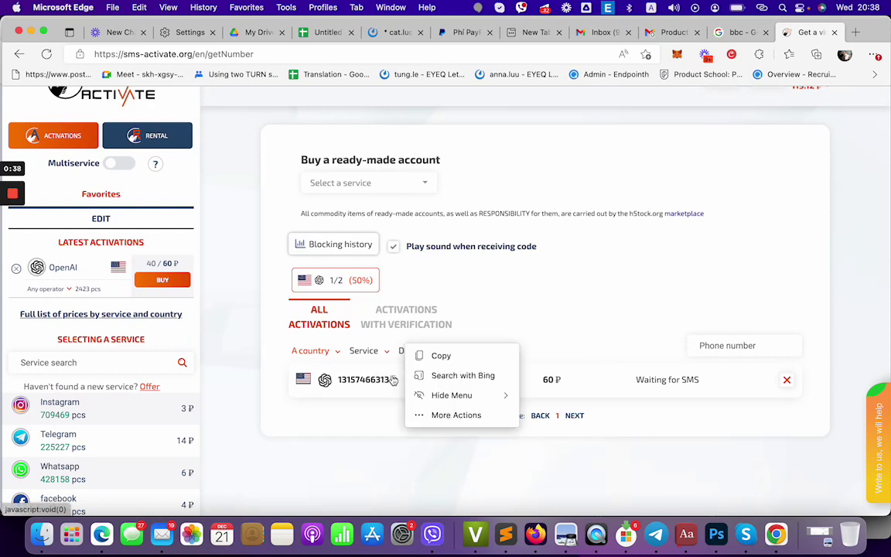
Copy the purchased number, then enter the user's first and last name in OpenAI onboarding.
left_click(441, 356)
key("super+Tab")
left_click(420, 219)
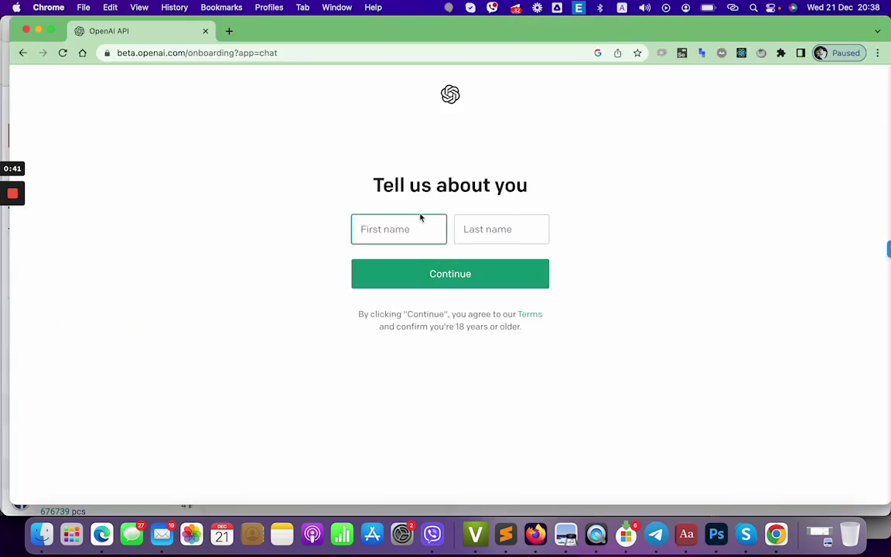
key("Tab")
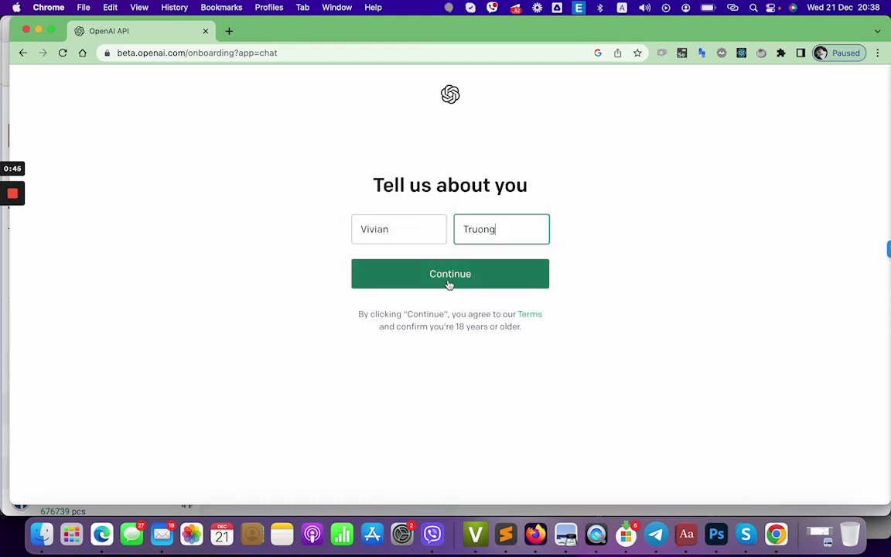
left_click(449, 283)
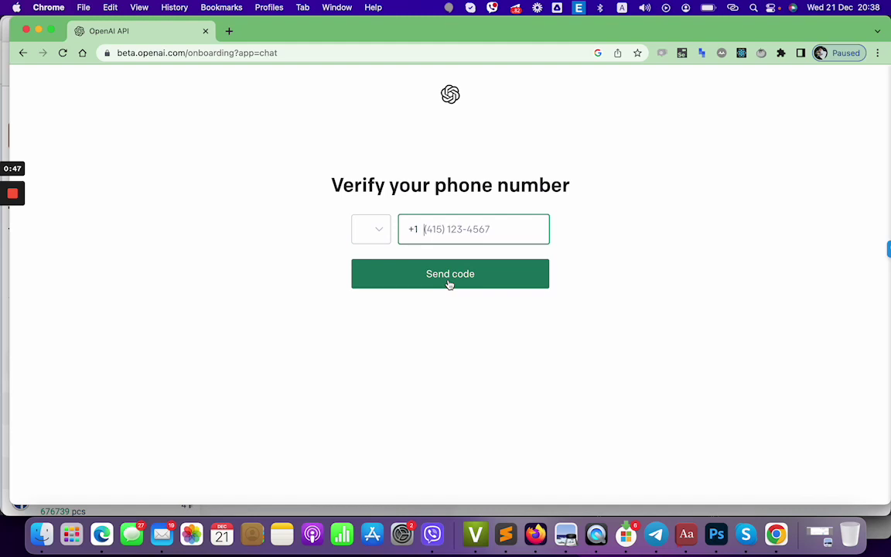
Paste the US number into the phone field and request a verification code.
key("super+v")
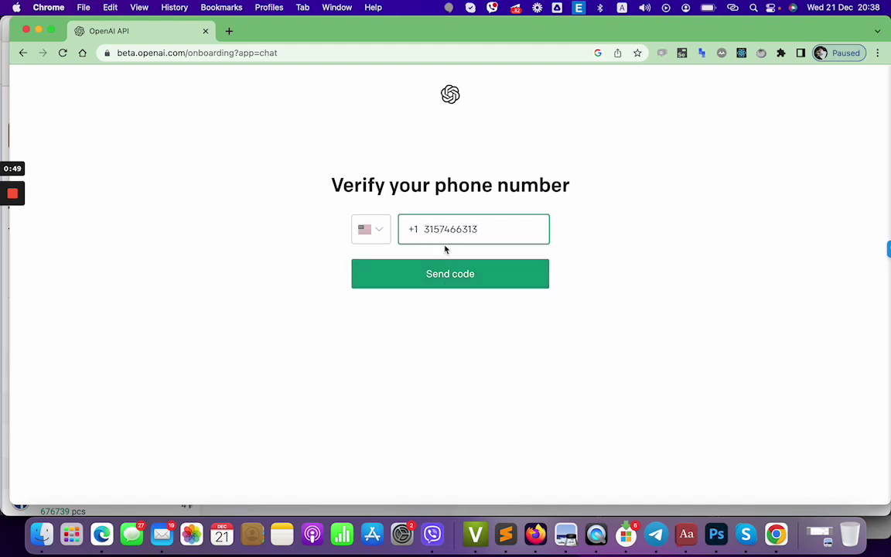
left_click(450, 275)
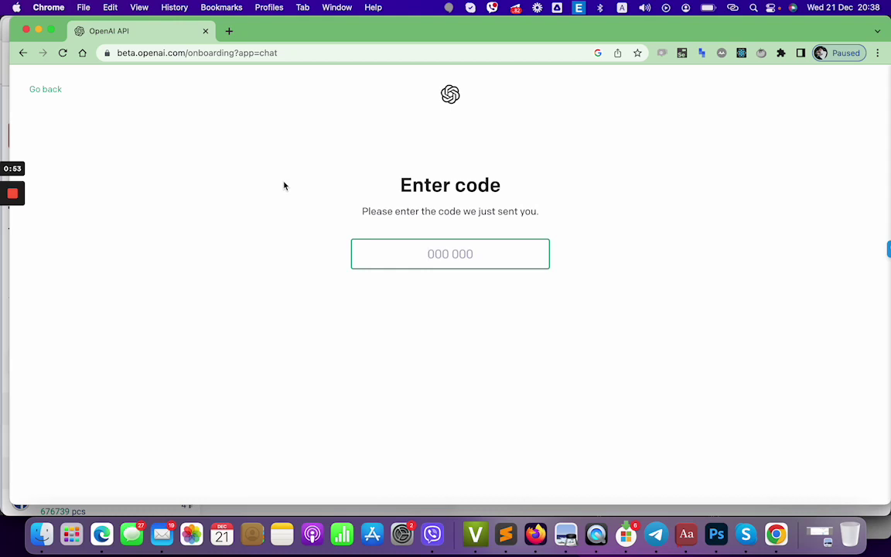
key("super+Tab")
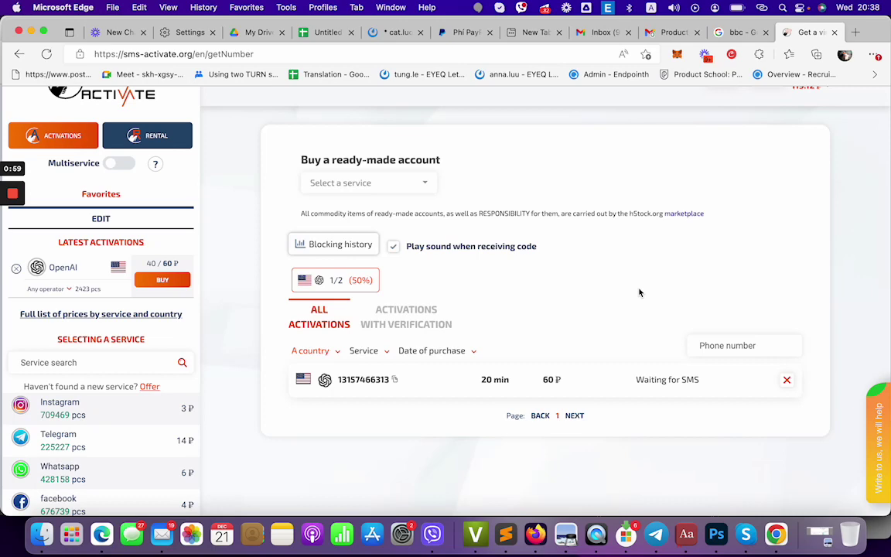
Copy the SMS verification code received in SMS-Activate and bring the OpenAI code page forward.
key("super+Tab")
key("super+Tab")
scroll(642, 286, "up", 1)
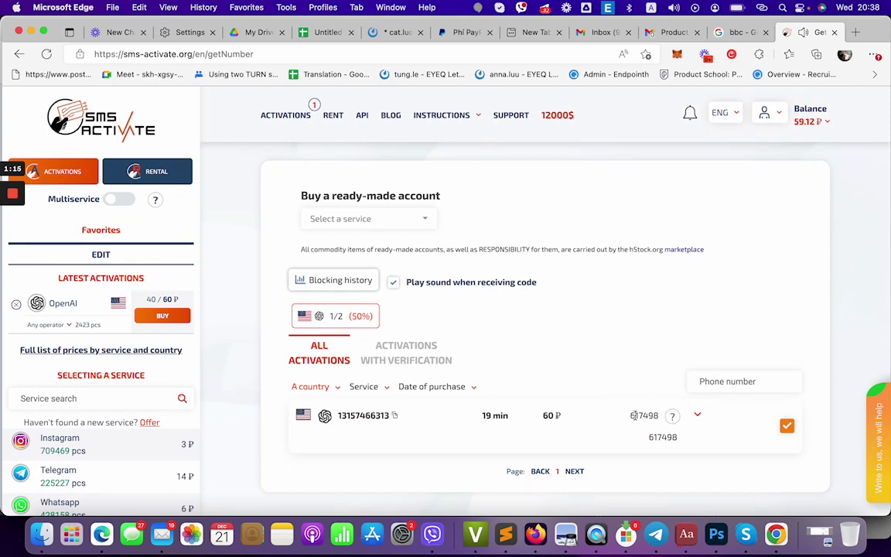
double_click(636, 416)
key("super+c")
key("super+Tab")
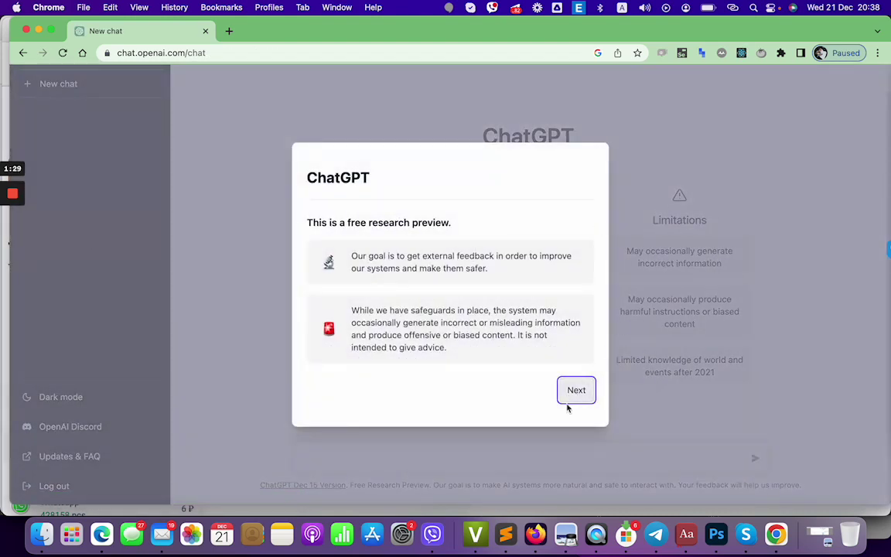
Go through the three ChatGPT welcome pages to Done, then switch to SMS-Activate.
left_click(577, 394)
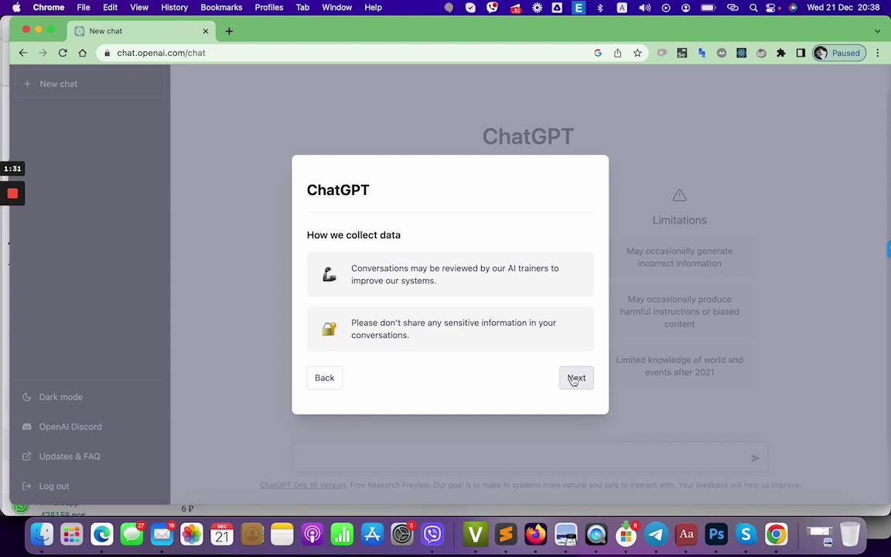
left_click(573, 377)
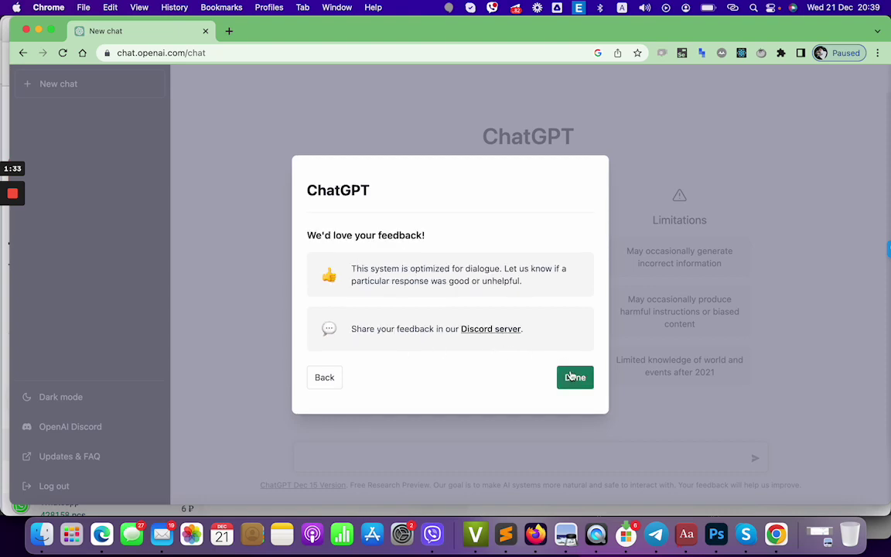
left_click(580, 385)
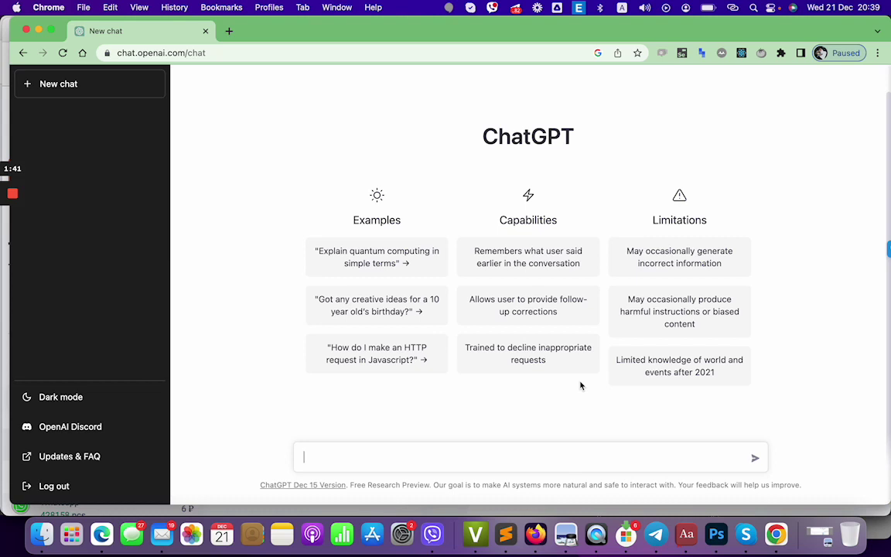
key("super+Tab")
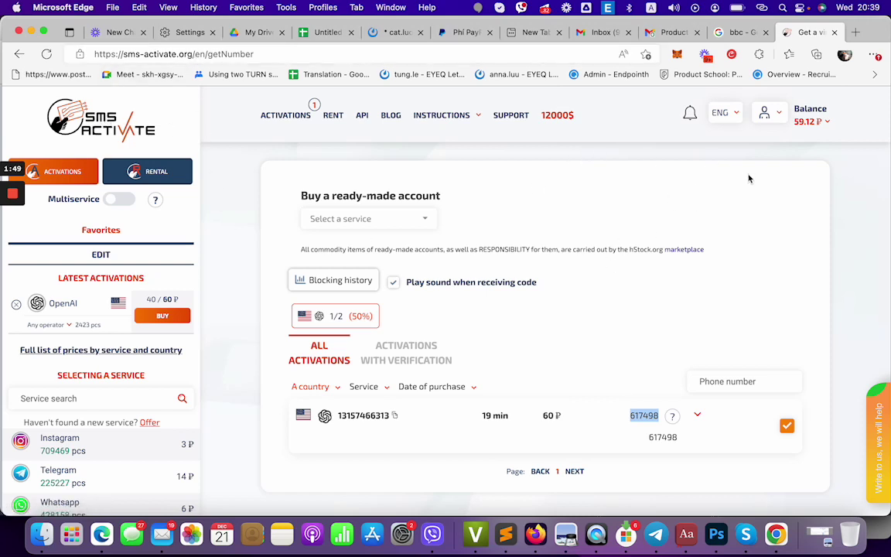
Deselect the received code in SMS-Activate and return to ChatGPT in Chrome.
left_click(248, 395)
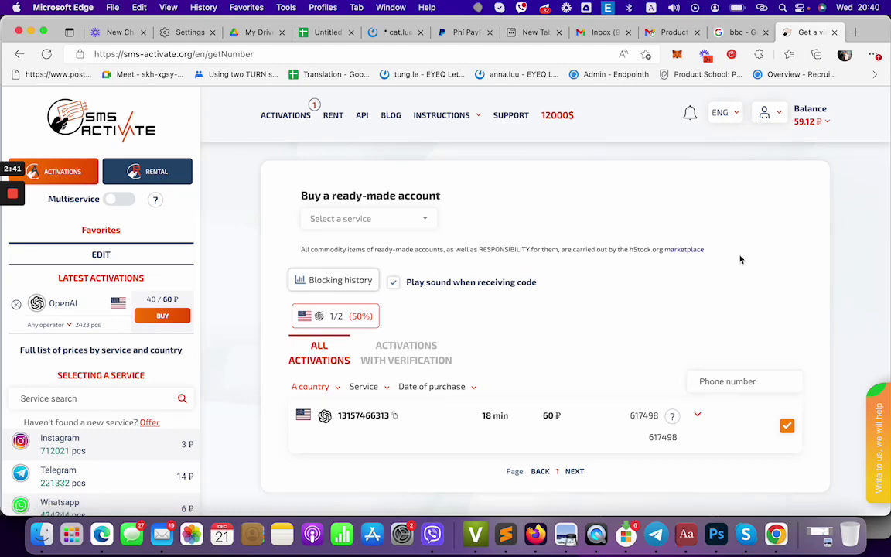
key("super+Tab")
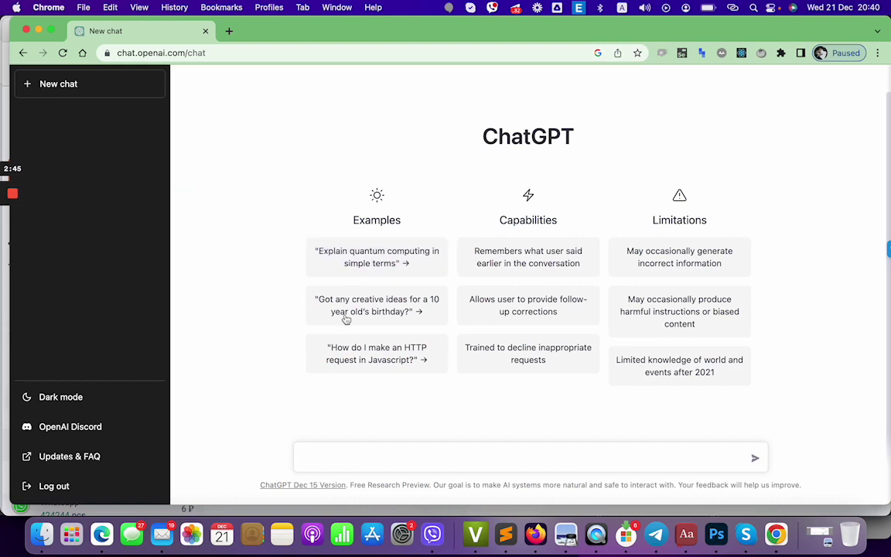
Send 'Hi there', then ask how to activate an account when not in the US.
type("Hi there")
key("Return")
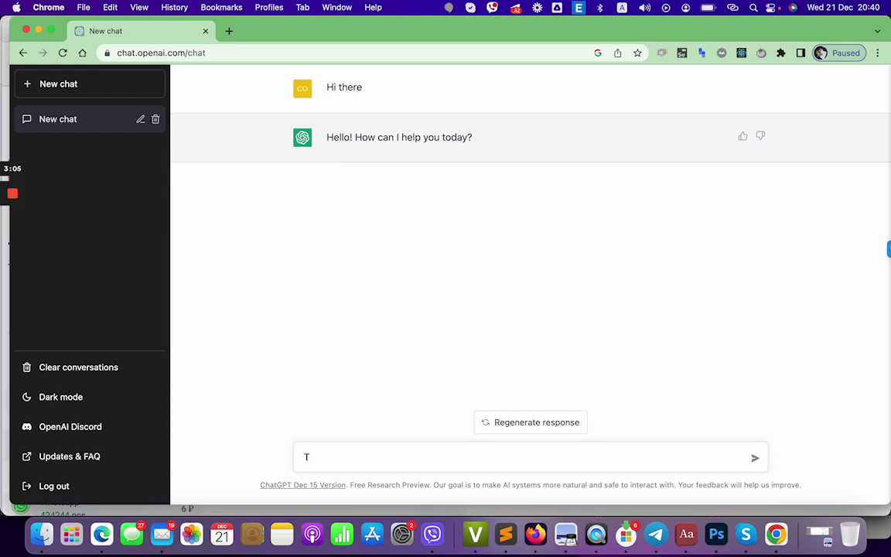
type("ell me how to activate ")
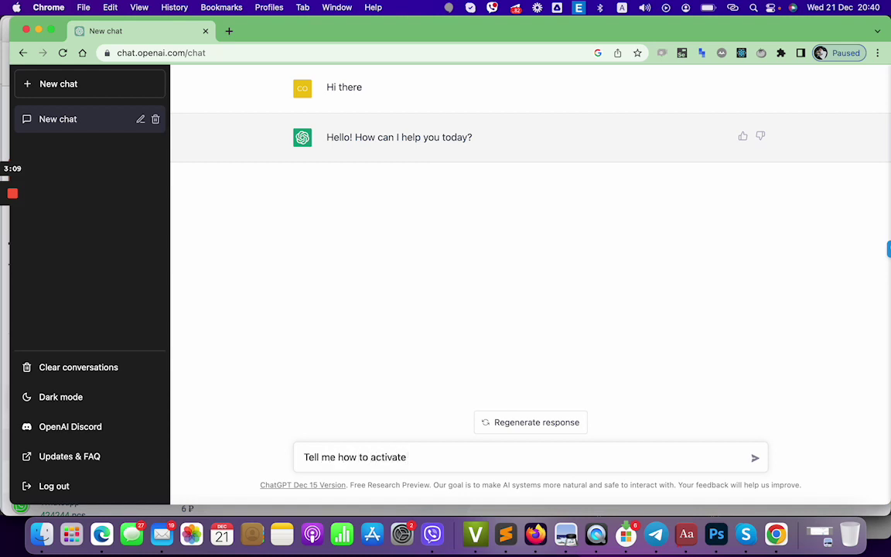
type("my account ")
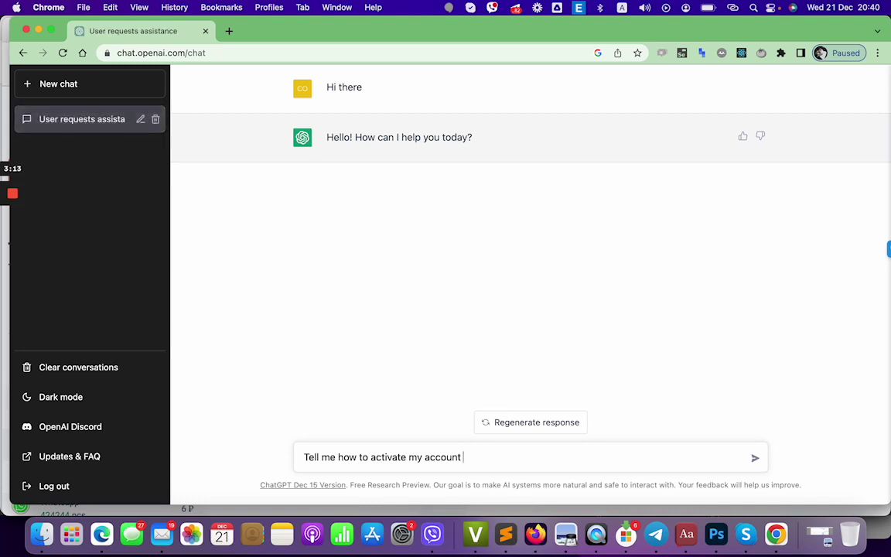
type("if I")
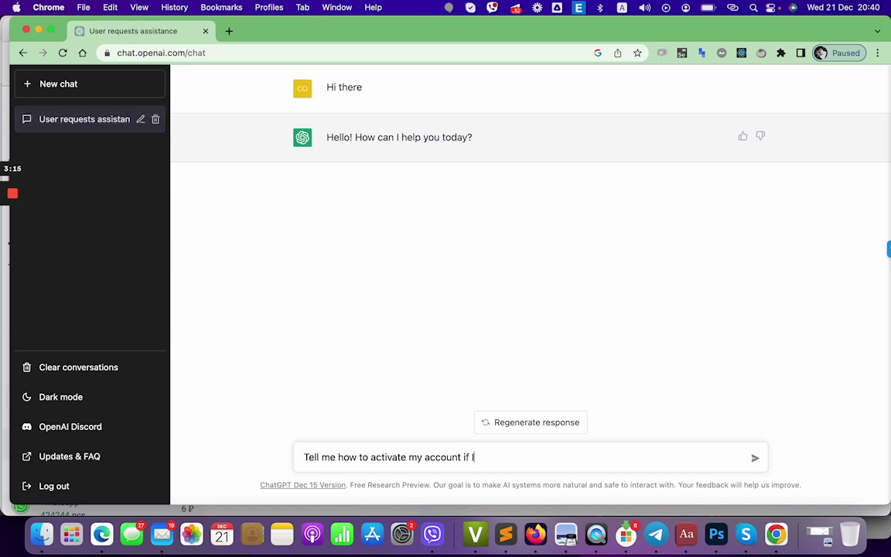
type("'m ont")
key("BackSpace")
key("BackSpace")
key("BackSpace")
type("not in the")
key("Return")
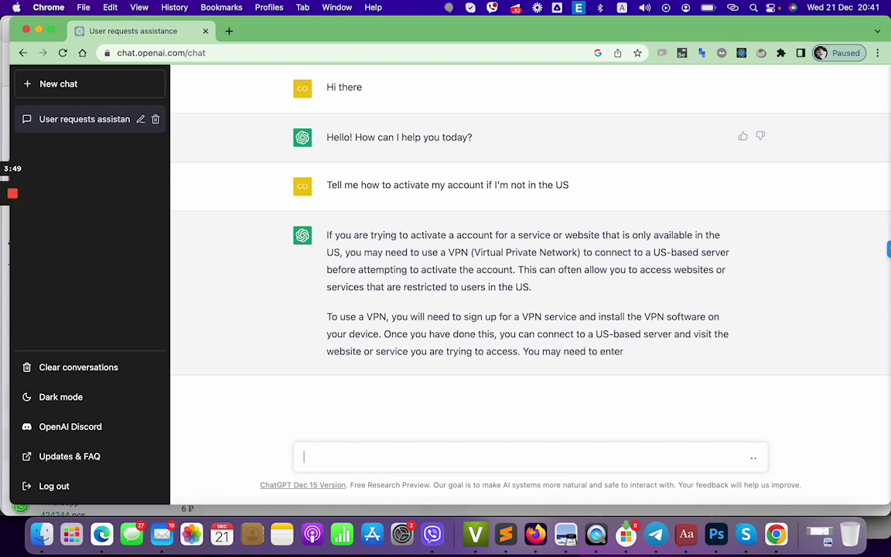
Send the follow-up 'yeah but some service require a US phone number'.
type("yeah but ")
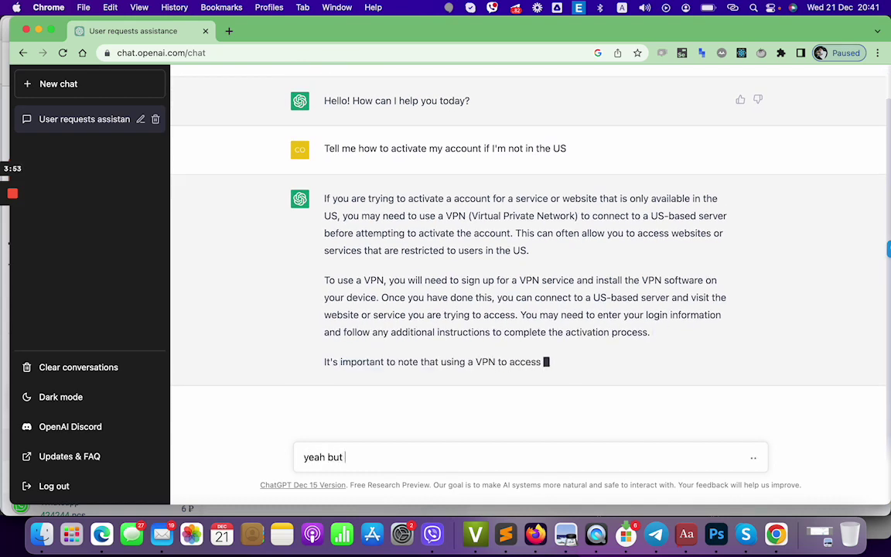
type("some service requir")
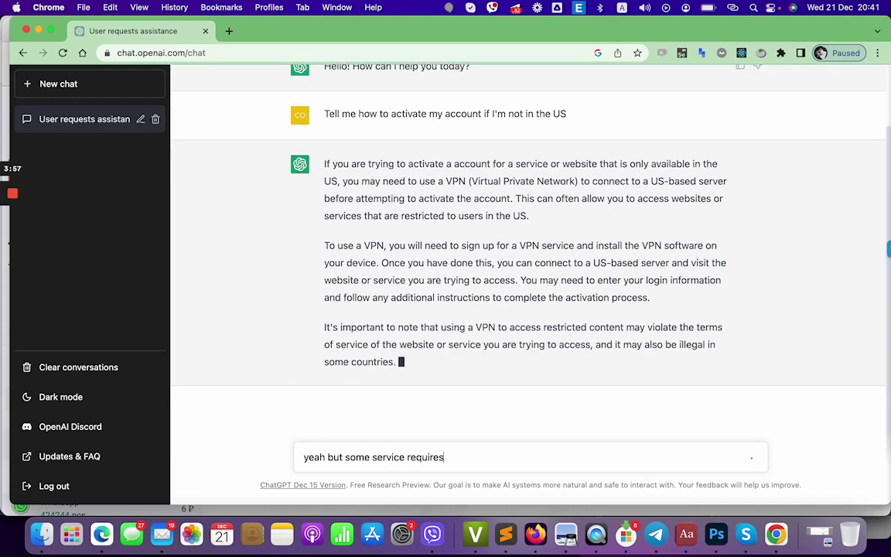
type("e")
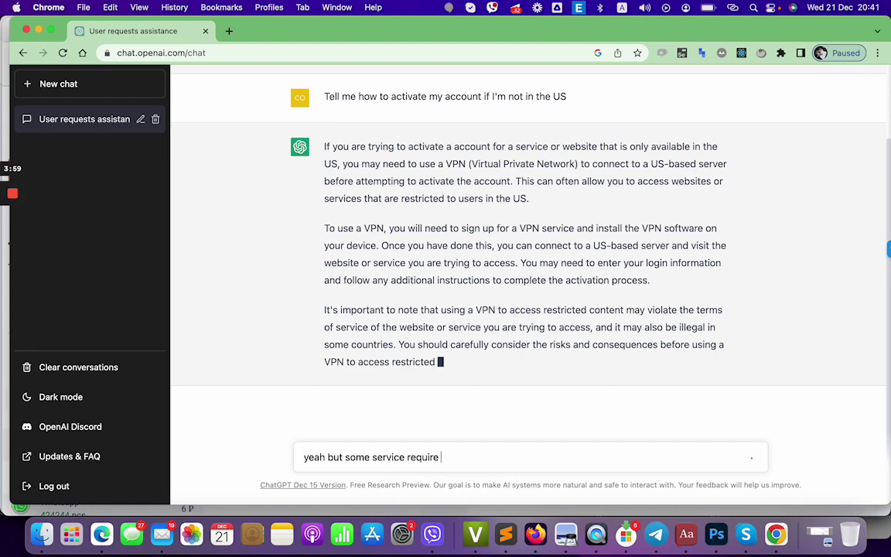
type(" a US ph")
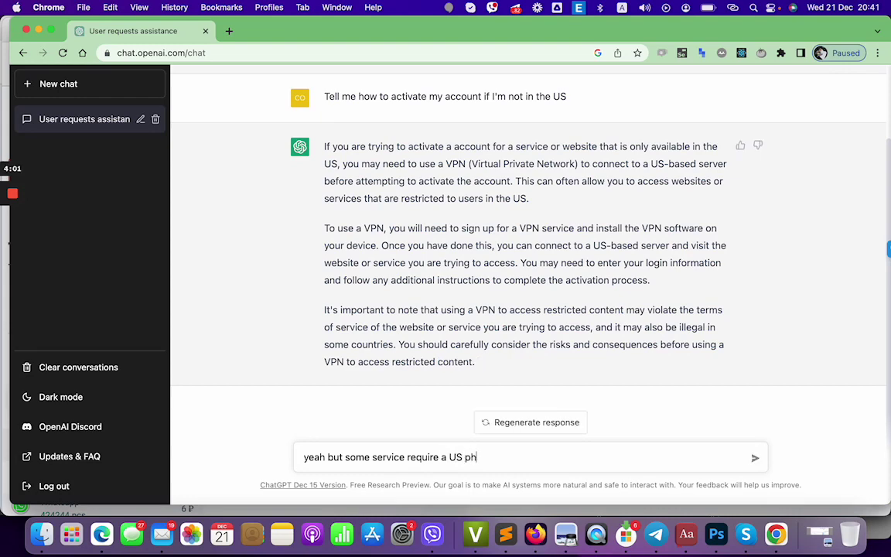
type("one number")
key("Return")
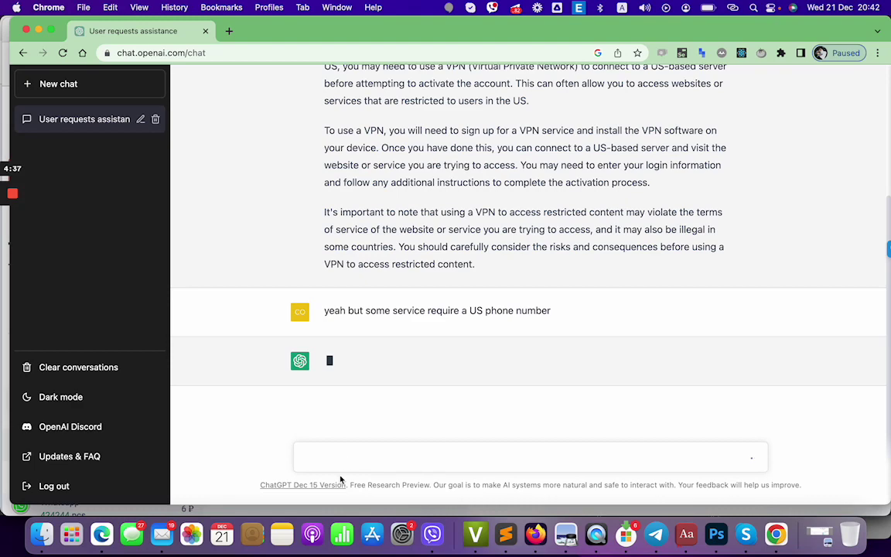
Close the sms-activate tab in Edge and go back to the ChatGPT conversation.
left_click(101, 533)
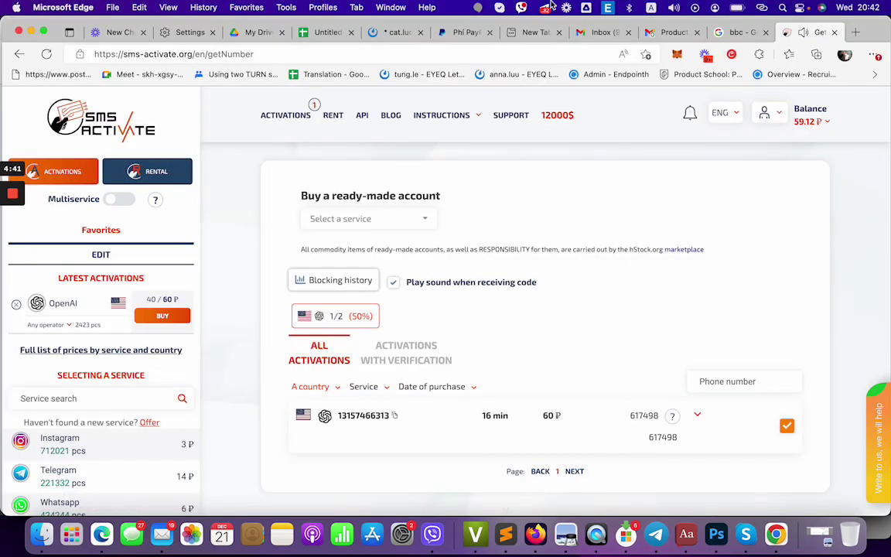
left_click(831, 34)
key("super+Tab")
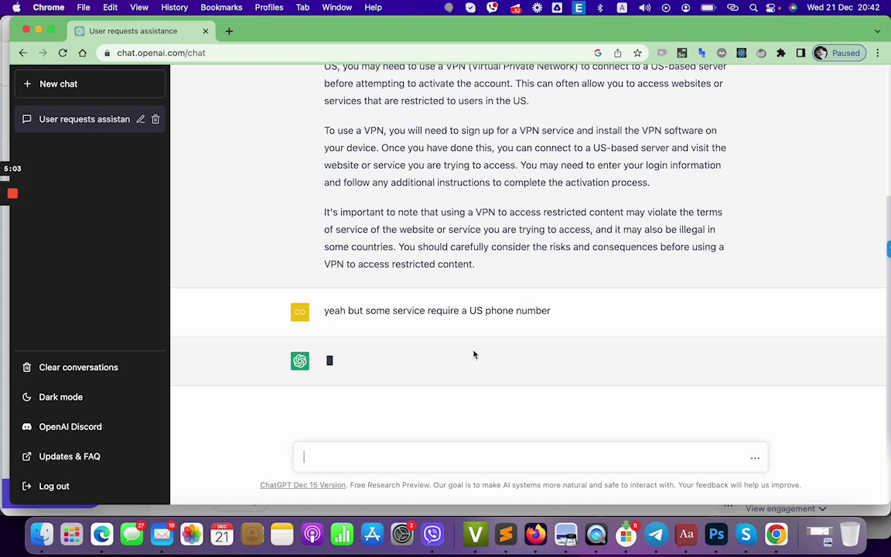
Draft 'are you working on answering me?' and check the chat, where the reply ended in an error.
type("are you working on asnwer")
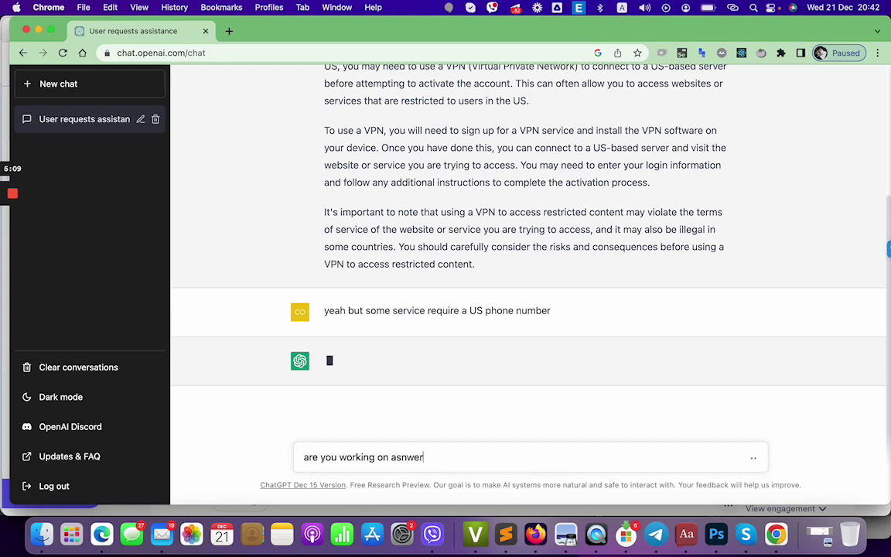
key("BackSpace")
key("BackSpace")
key("BackSpace")
key("BackSpace")
key("BackSpace")
type("nswering me?")
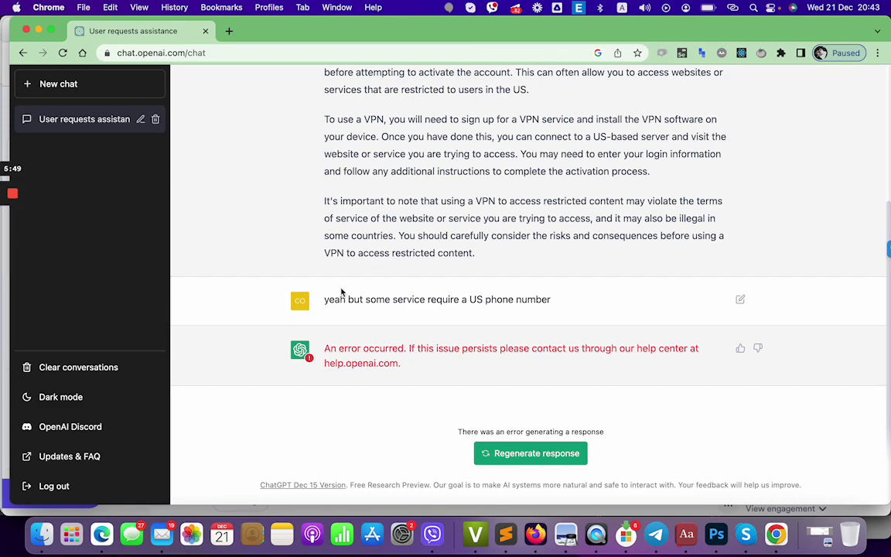
scroll(342, 292, "up", 5)
scroll(339, 261, "down", 5)
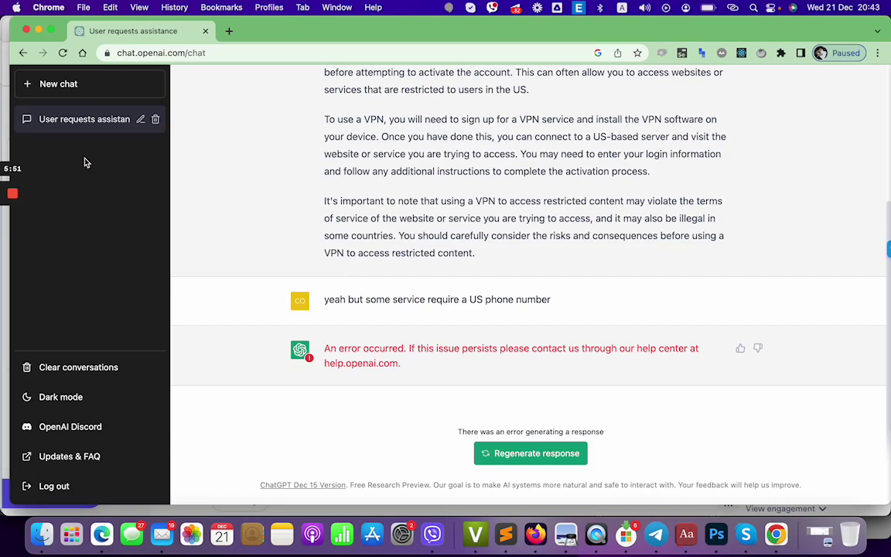